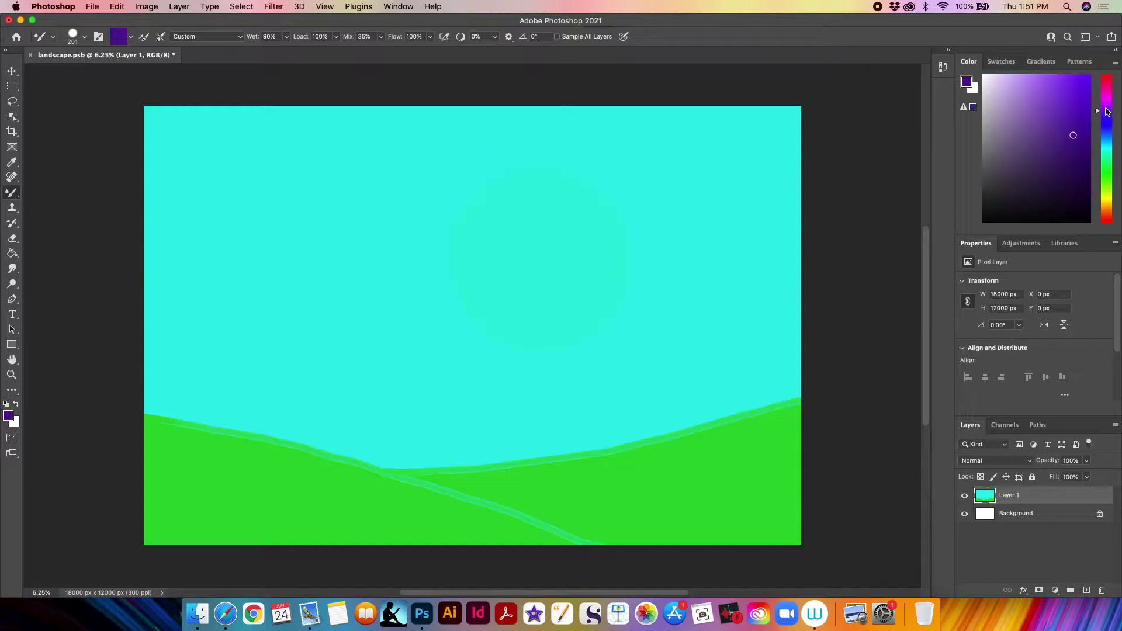
Step: Outline the overlapping mountain peaks above the green hills in dark purple with the Mixer Brush
mouse_move(666, 217)
mouse_down()
mouse_move(499, 371)
mouse_move(713, 275)
mouse_move(799, 327)
mouse_up()
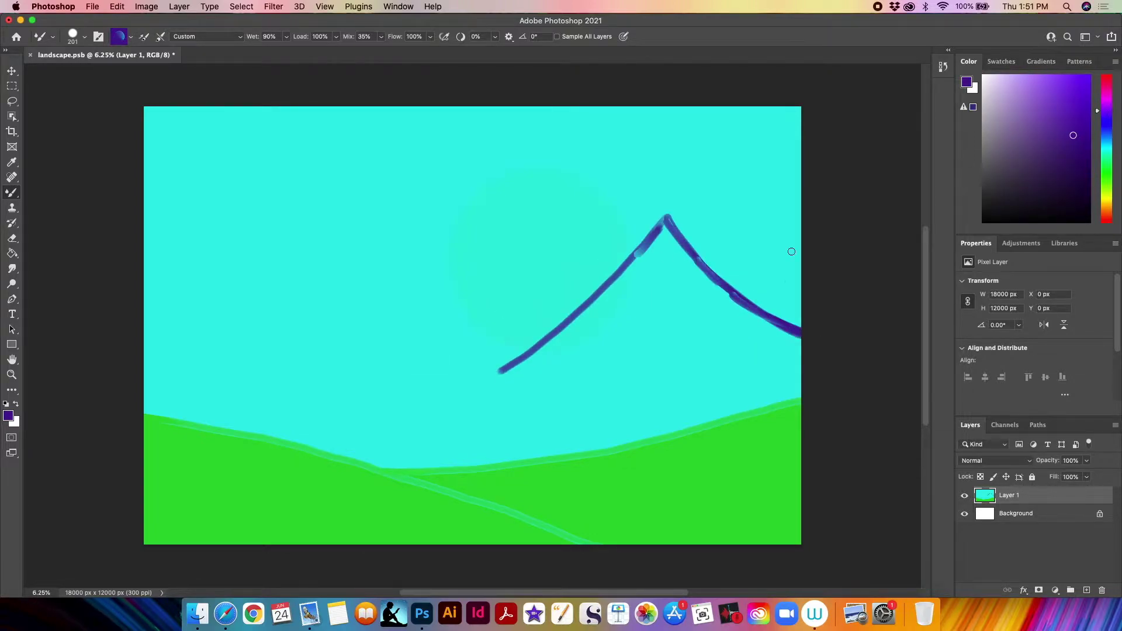
drag(809, 281, 669, 348)
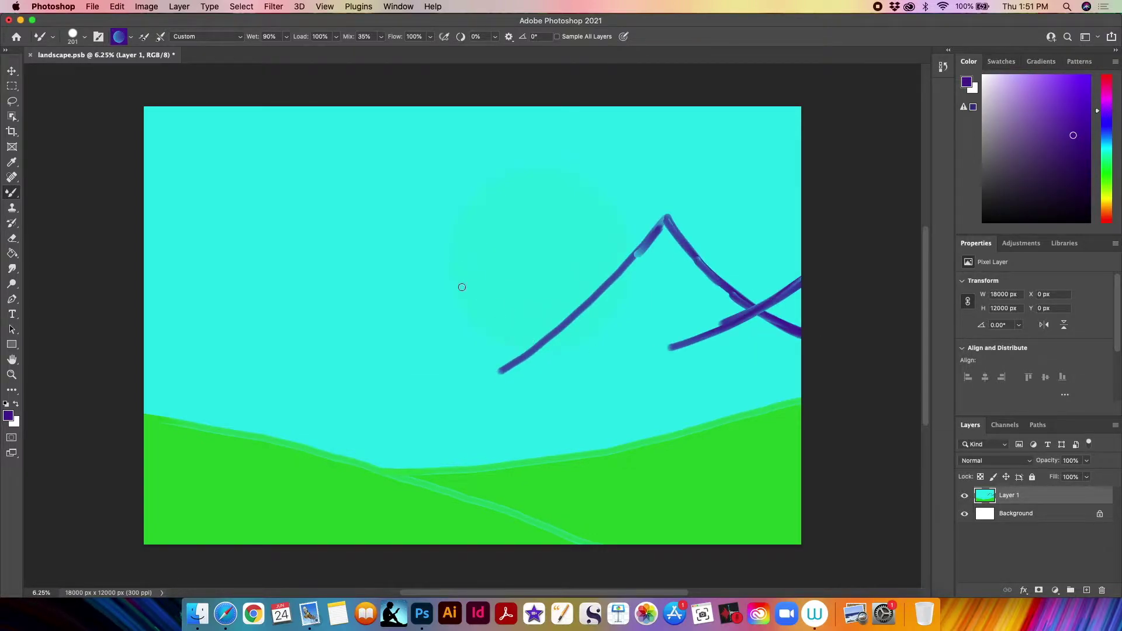
drag(475, 299, 537, 344)
drag(476, 297, 381, 361)
drag(529, 294, 481, 251)
mouse_move(378, 147)
mouse_down()
mouse_move(565, 312)
mouse_move(314, 226)
mouse_move(147, 379)
mouse_up()
drag(233, 286, 301, 341)
drag(234, 287, 146, 341)
Step: Extend the left foothill's slope and hatch the lower ridges in the valley between the mountains in dark purple
drag(238, 298, 364, 353)
mouse_move(260, 315)
mouse_down()
mouse_move(378, 382)
mouse_move(370, 360)
mouse_move(416, 451)
mouse_move(443, 453)
mouse_up()
mouse_move(669, 347)
mouse_down()
mouse_move(567, 389)
mouse_move(530, 381)
mouse_move(412, 403)
mouse_move(507, 367)
mouse_up()
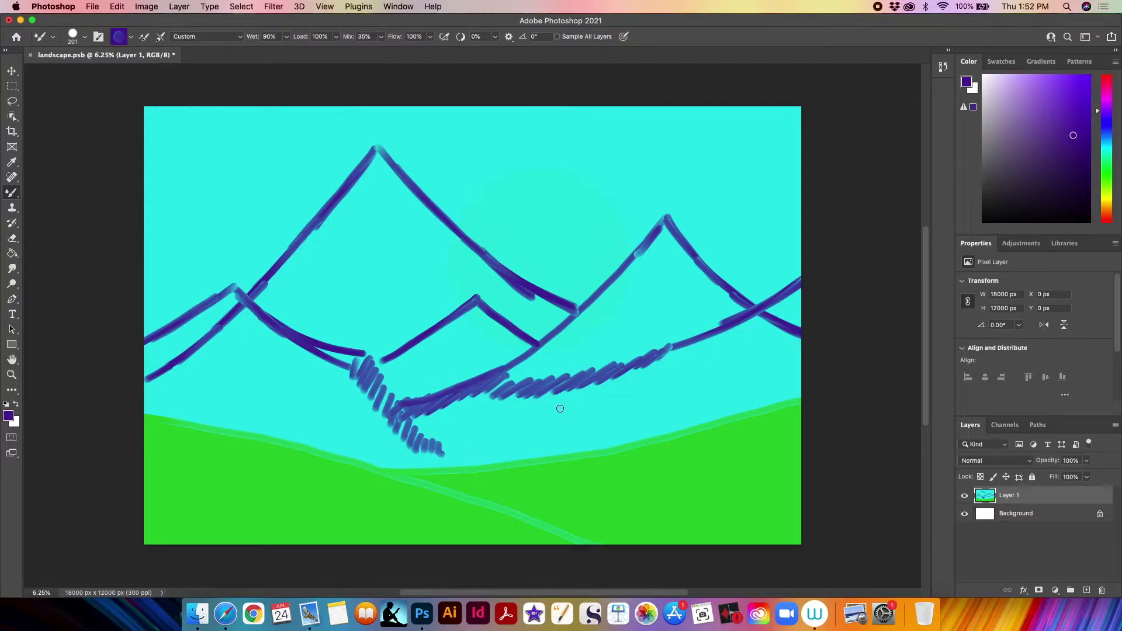
Step: Fill the outlined mountain areas with a lighter medium purple using the Paint Bucket
drag(1043, 99, 1049, 104)
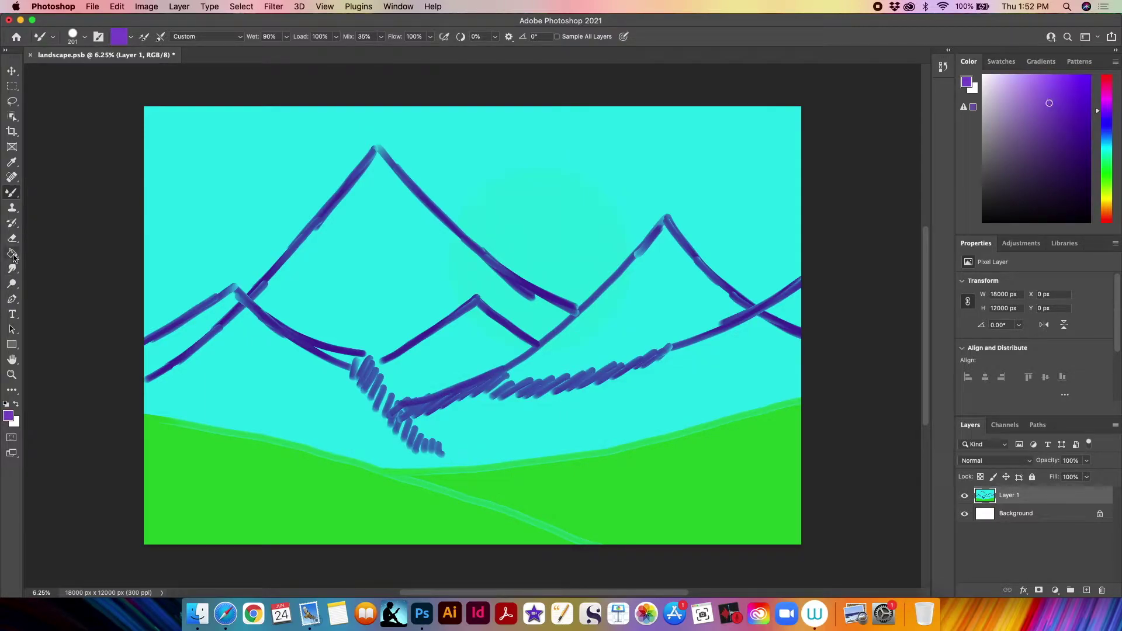
click(12, 255)
click(389, 283)
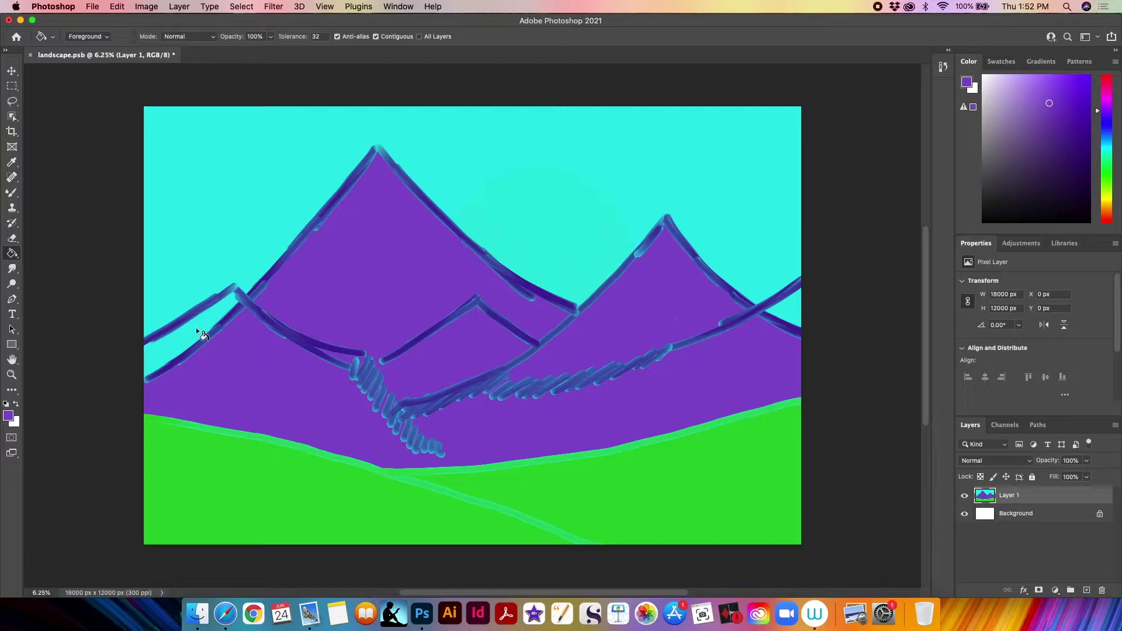
Step: Paint diagonal medium-blue Mixer Brush strokes across the upper sky behind the peaks
click(13, 192)
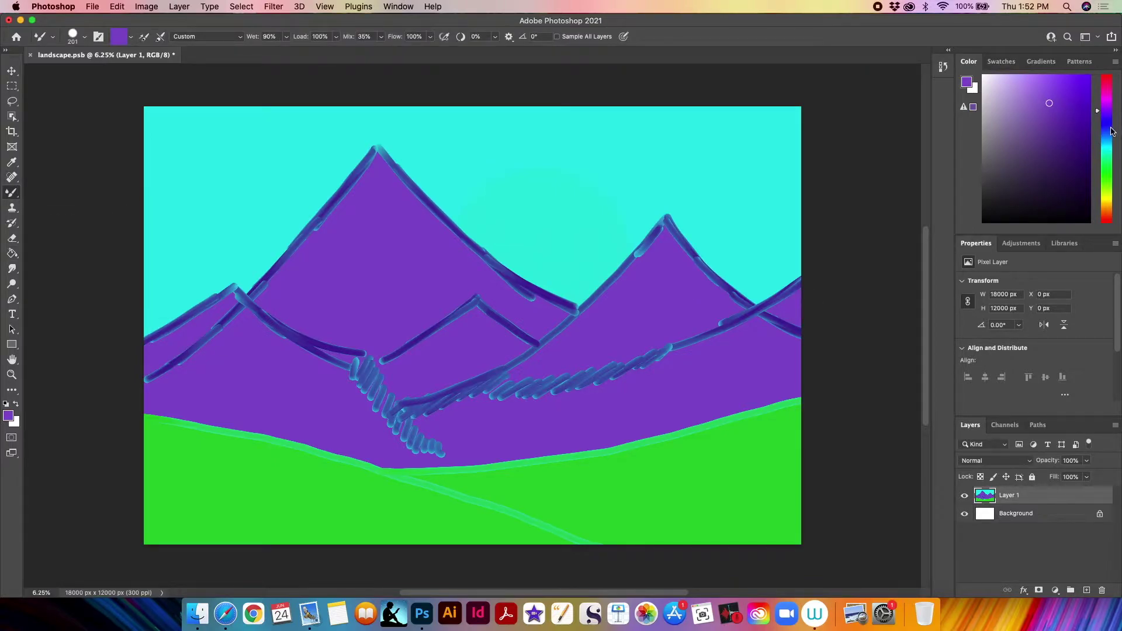
click(1104, 135)
click(1064, 104)
mouse_move(798, 120)
mouse_down()
mouse_move(660, 175)
mouse_move(625, 105)
mouse_move(465, 146)
mouse_move(216, 152)
mouse_move(155, 201)
mouse_up()
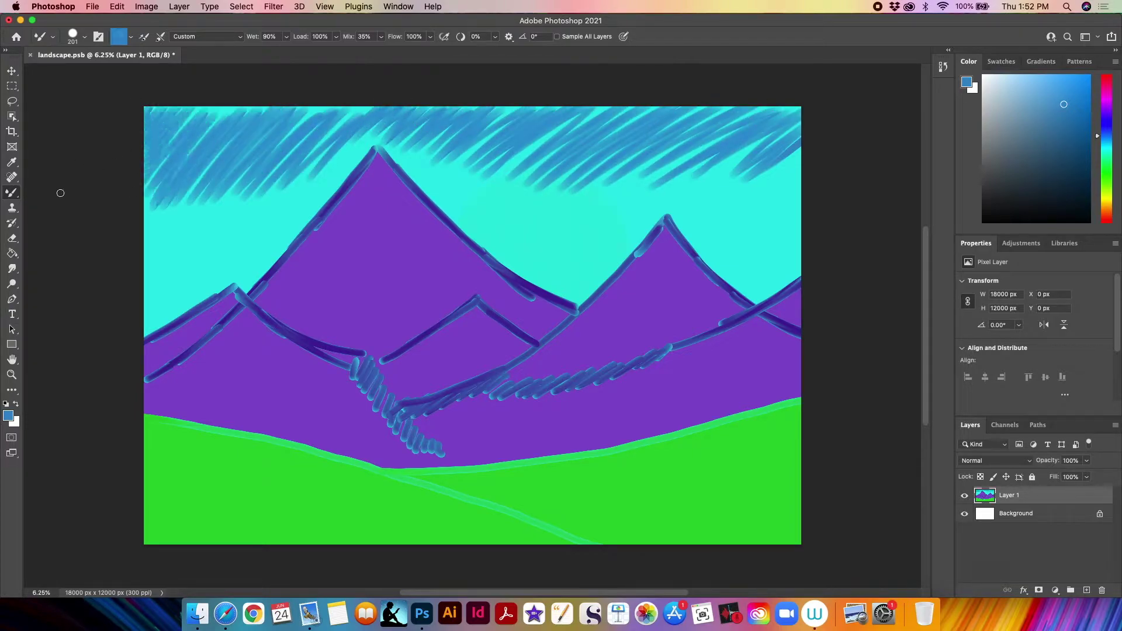
mouse_move(60, 193)
mouse_down()
mouse_move(204, 234)
mouse_move(342, 176)
mouse_move(488, 183)
mouse_move(639, 214)
mouse_move(796, 211)
mouse_move(818, 178)
mouse_up()
Step: Brush dark green strokes over the right hill and light green strokes over the left hill
drag(1106, 185, 1106, 169)
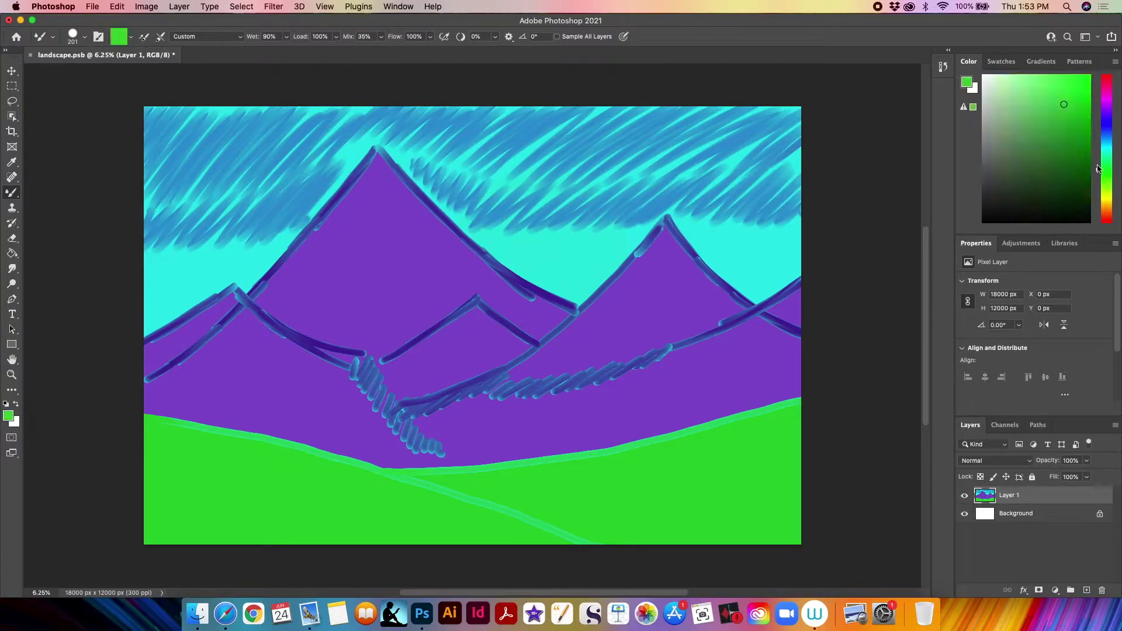
click(1075, 136)
mouse_move(409, 475)
mouse_down()
mouse_move(604, 543)
mouse_move(407, 471)
mouse_move(595, 457)
mouse_move(585, 451)
mouse_move(746, 416)
mouse_move(729, 428)
mouse_move(798, 403)
mouse_up()
drag(719, 432, 800, 424)
mouse_move(485, 478)
mouse_down()
mouse_move(595, 488)
mouse_move(562, 511)
mouse_move(580, 529)
mouse_move(659, 509)
mouse_move(587, 469)
mouse_move(694, 441)
mouse_move(594, 475)
mouse_move(815, 431)
mouse_move(655, 473)
mouse_move(640, 492)
mouse_move(670, 515)
mouse_move(758, 543)
mouse_move(730, 478)
mouse_move(816, 481)
mouse_move(718, 454)
mouse_move(658, 460)
mouse_move(678, 496)
mouse_move(678, 532)
mouse_move(720, 478)
mouse_move(779, 493)
mouse_move(837, 478)
mouse_up()
drag(1070, 83, 1042, 75)
mouse_move(146, 416)
mouse_down()
mouse_move(208, 430)
mouse_move(140, 465)
mouse_move(149, 529)
mouse_move(275, 437)
mouse_move(537, 541)
mouse_move(444, 515)
mouse_move(374, 535)
mouse_move(468, 494)
mouse_move(380, 520)
mouse_move(288, 455)
mouse_move(259, 567)
mouse_move(278, 491)
mouse_move(283, 536)
mouse_move(263, 545)
mouse_up()
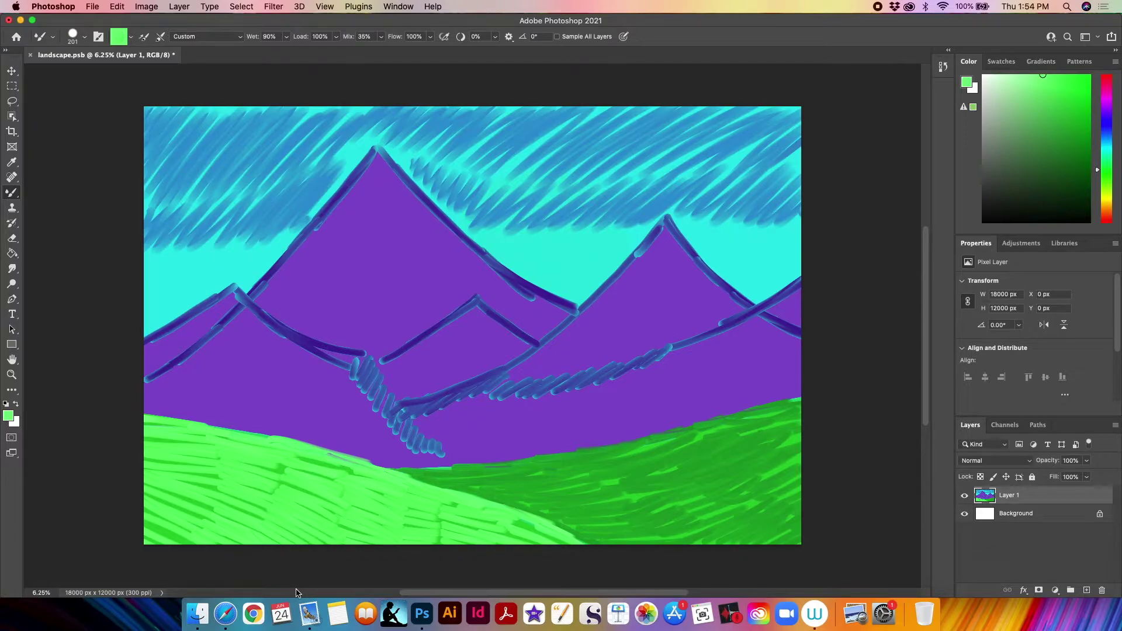
Step: Brush bright violet highlights along the outlines and left-facing slopes of all the mountains
click(1106, 109)
click(1061, 88)
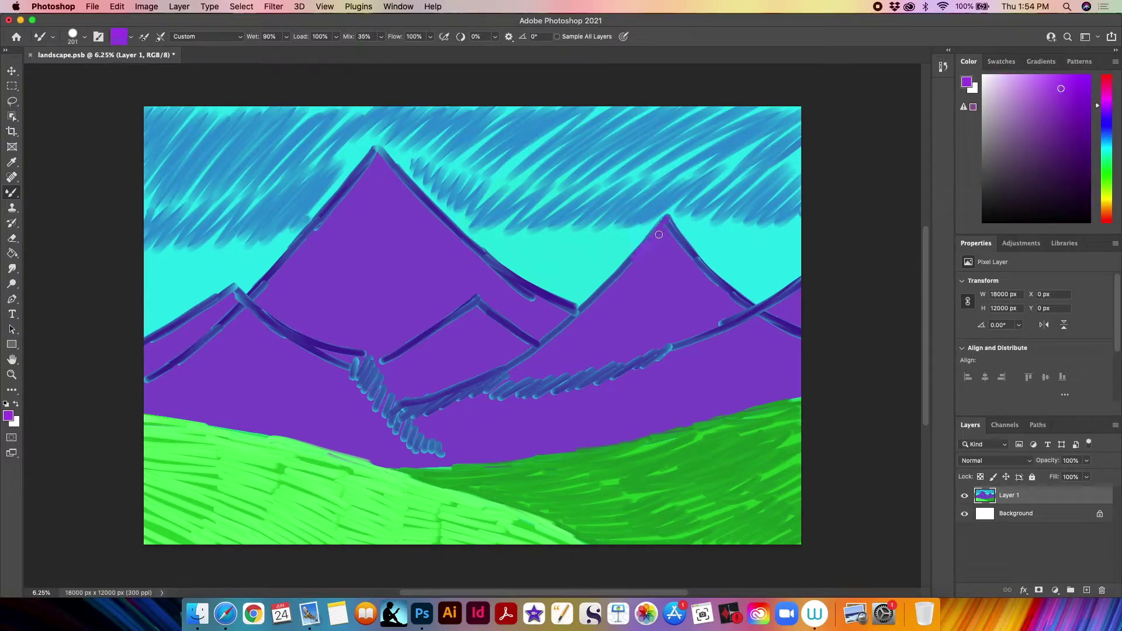
drag(634, 260, 582, 311)
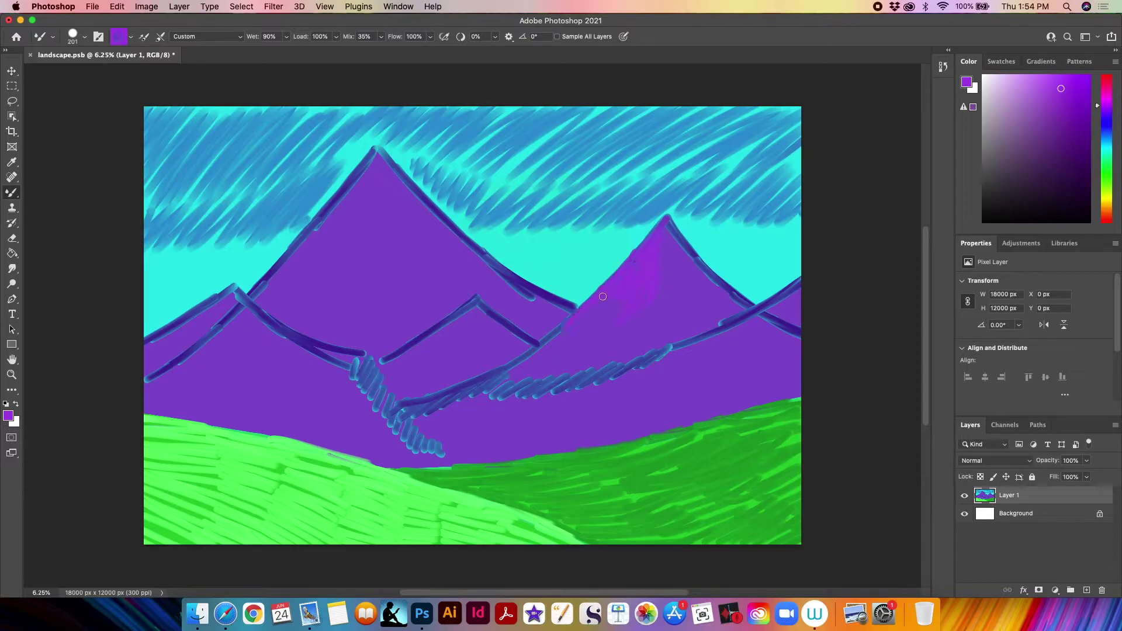
mouse_move(375, 150)
mouse_down()
mouse_move(373, 183)
mouse_move(315, 229)
mouse_move(280, 294)
mouse_move(385, 166)
mouse_move(531, 291)
mouse_move(584, 314)
mouse_up()
mouse_move(670, 223)
mouse_down()
mouse_move(754, 303)
mouse_move(697, 337)
mouse_up()
drag(795, 287, 735, 332)
mouse_move(477, 298)
mouse_down()
mouse_move(538, 344)
mouse_move(424, 336)
mouse_up()
mouse_move(227, 291)
mouse_down()
mouse_move(219, 315)
mouse_move(147, 345)
mouse_move(173, 358)
mouse_move(215, 341)
mouse_up()
mouse_move(562, 324)
mouse_down()
mouse_move(501, 379)
mouse_move(482, 373)
mouse_move(388, 416)
mouse_move(526, 354)
mouse_up()
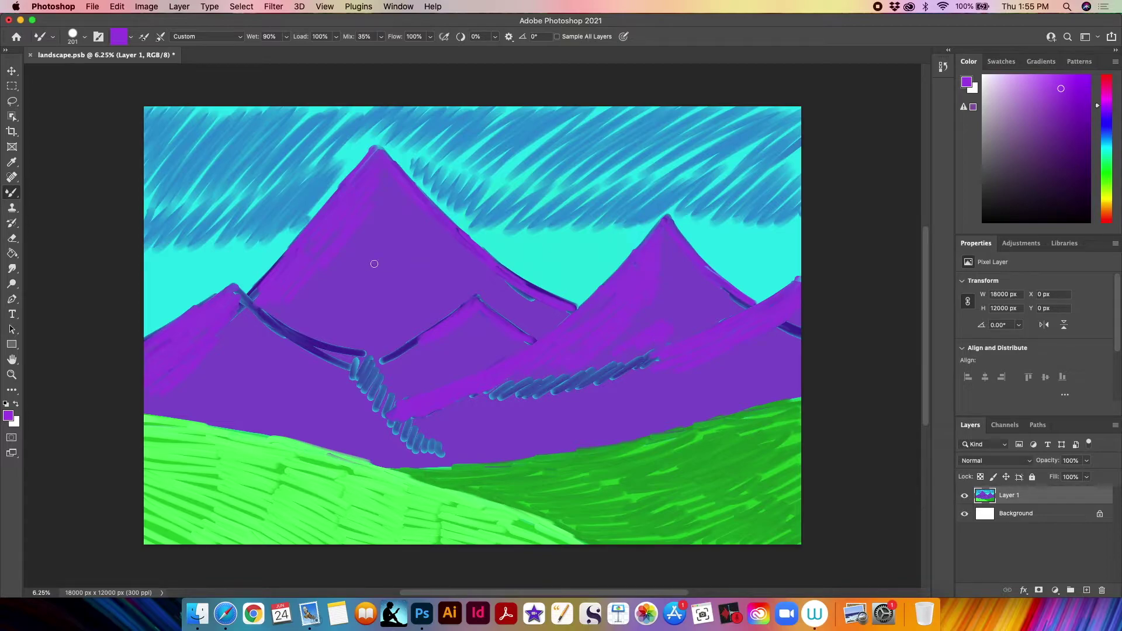
drag(435, 343, 350, 378)
Step: Sample a blue-violet from the mountains and paint shadows on their slopes, the valley ridge and the base along the hills
alt+click(377, 377)
mouse_move(393, 186)
mouse_down()
mouse_move(387, 205)
mouse_move(428, 307)
mouse_move(392, 306)
mouse_move(414, 315)
mouse_up()
drag(481, 321, 470, 365)
drag(661, 287, 611, 355)
mouse_move(664, 279)
mouse_down()
mouse_move(665, 240)
mouse_move(703, 289)
mouse_up()
drag(690, 277, 678, 299)
mouse_move(798, 312)
mouse_down()
mouse_move(788, 369)
mouse_move(711, 387)
mouse_up()
drag(153, 412, 293, 428)
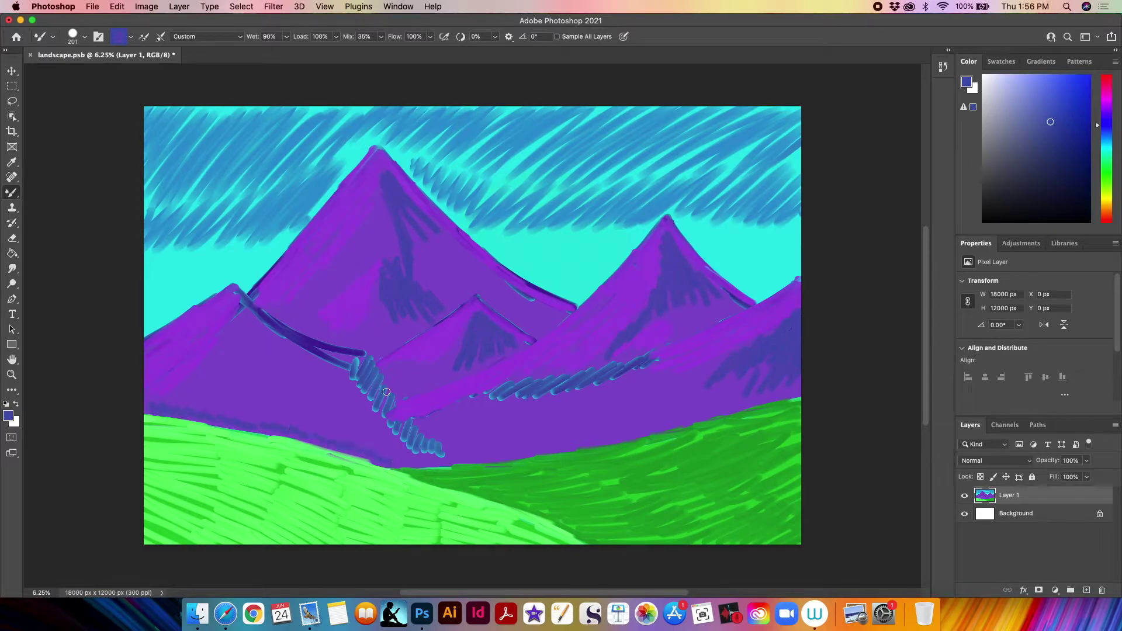
mouse_move(244, 310)
mouse_down()
mouse_move(246, 365)
mouse_move(249, 339)
mouse_move(336, 361)
mouse_move(339, 346)
mouse_move(395, 406)
mouse_move(390, 377)
mouse_move(397, 429)
mouse_move(381, 433)
mouse_move(408, 425)
mouse_move(443, 454)
mouse_move(470, 457)
mouse_up()
mouse_move(530, 435)
mouse_down()
mouse_move(587, 424)
mouse_move(611, 433)
mouse_move(578, 445)
mouse_move(732, 409)
mouse_up()
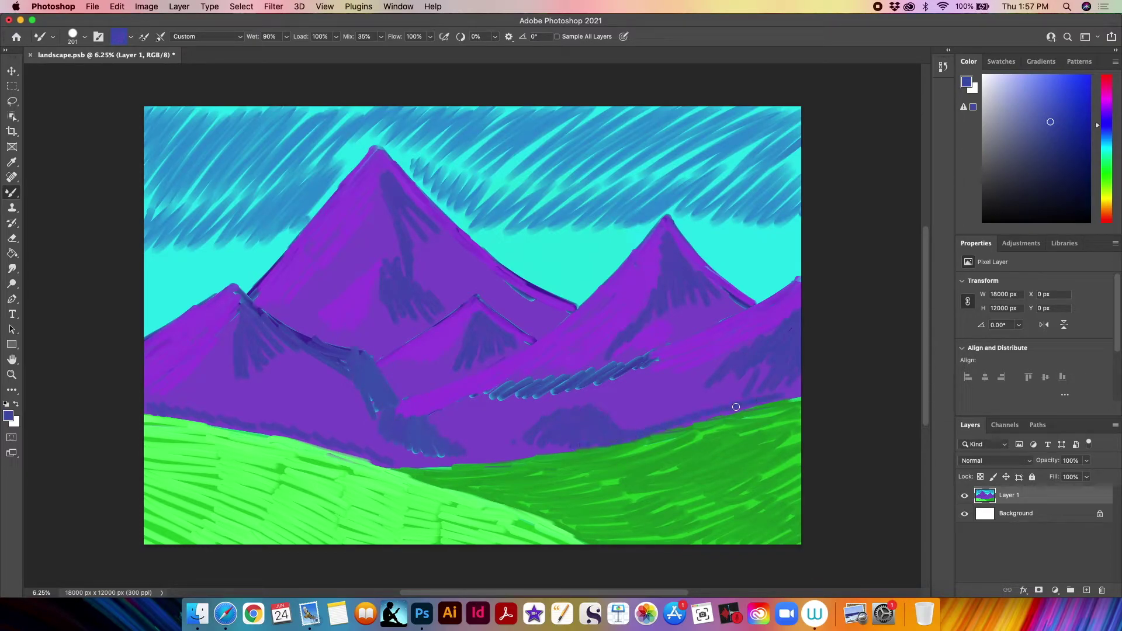
mouse_move(451, 462)
mouse_down()
mouse_move(543, 457)
mouse_move(636, 424)
mouse_up()
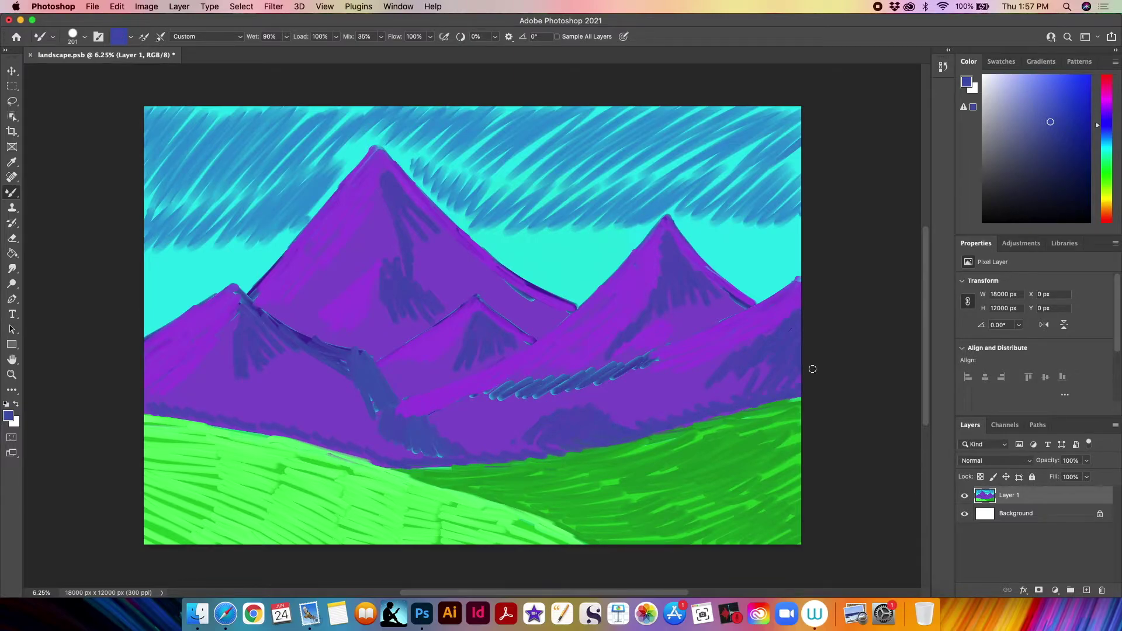
Step: Try smudging the sky at the upper left of the painting with a textured Smudge brush sized 5000 px
click(11, 268)
click(84, 36)
scroll(82, 202, down, 3)
click(78, 202)
drag(243, 237, 285, 177)
right_click(291, 196)
text(5000)
key(Return)
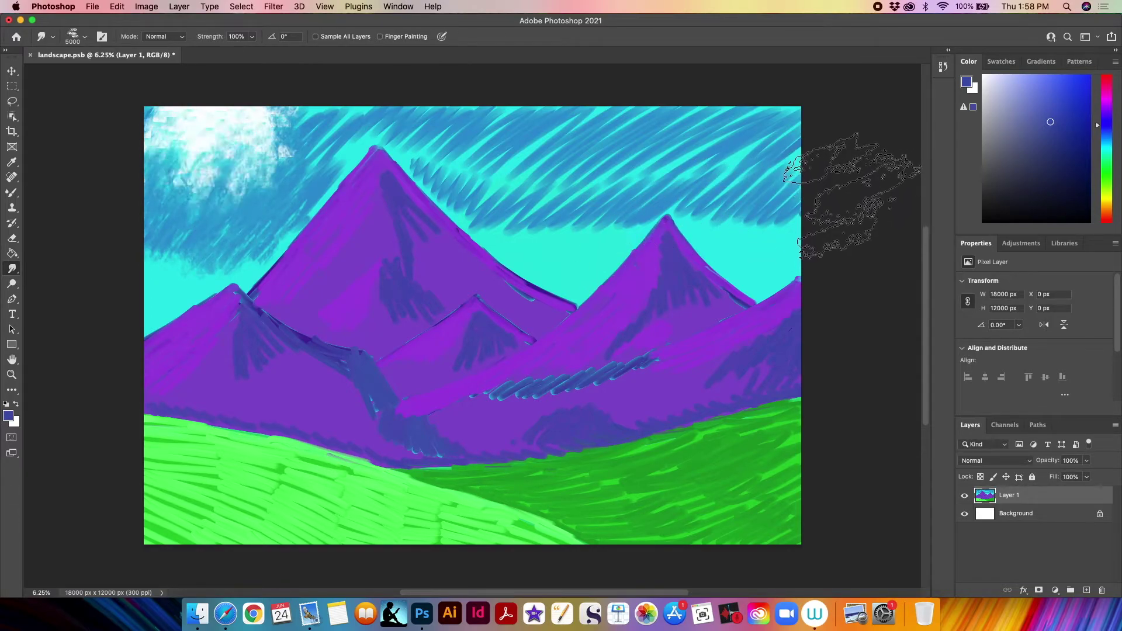
key(super+z)
Step: Switch the Smudge tool to the Kyle's Paintbox - Wet Blender 50 brush and save the landscape
click(84, 37)
scroll(117, 210, up, 3)
double_click(121, 218)
click(92, 6)
click(113, 131)
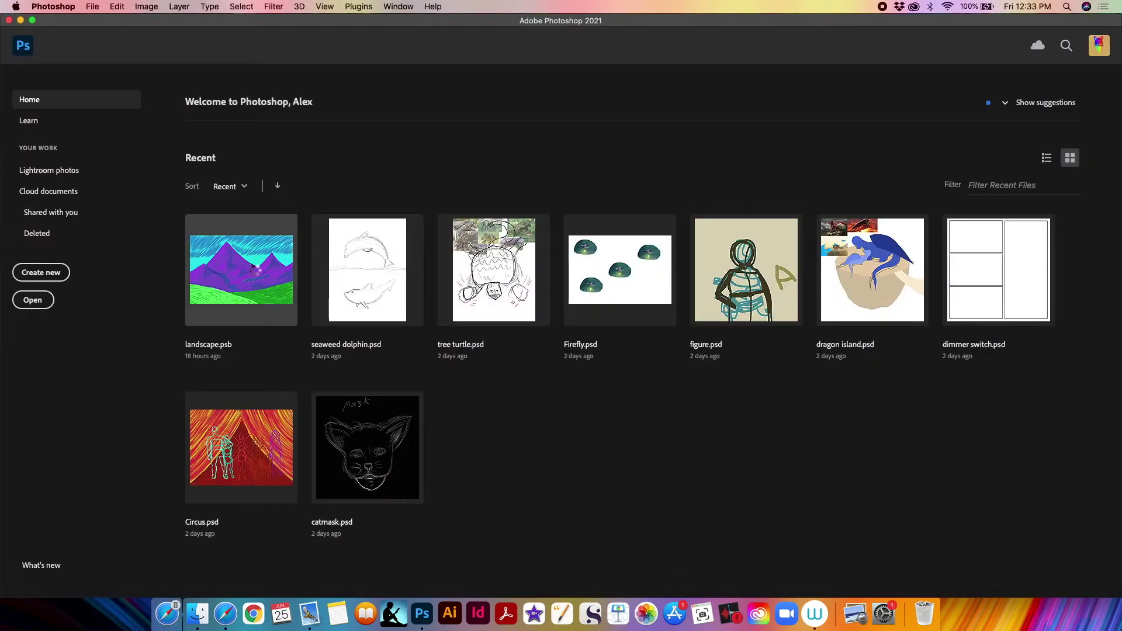
Step: Reopen landscape.psb, close the Properties tab group and enlarge the Layers panel
click(254, 270)
right_click(1012, 325)
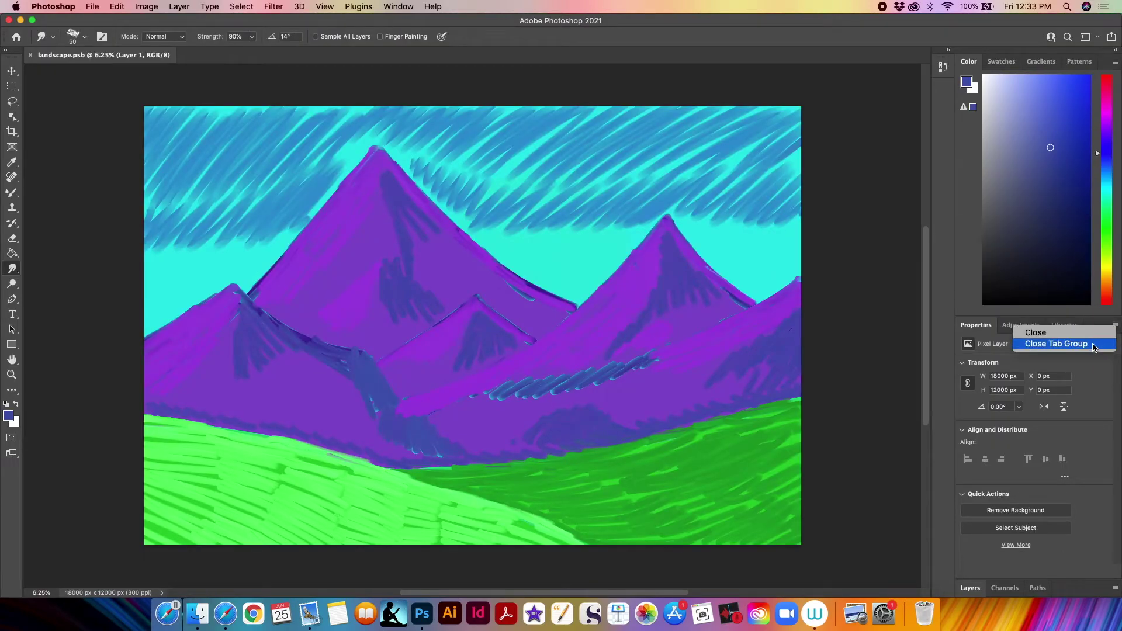
click(1052, 342)
drag(1090, 417, 1092, 281)
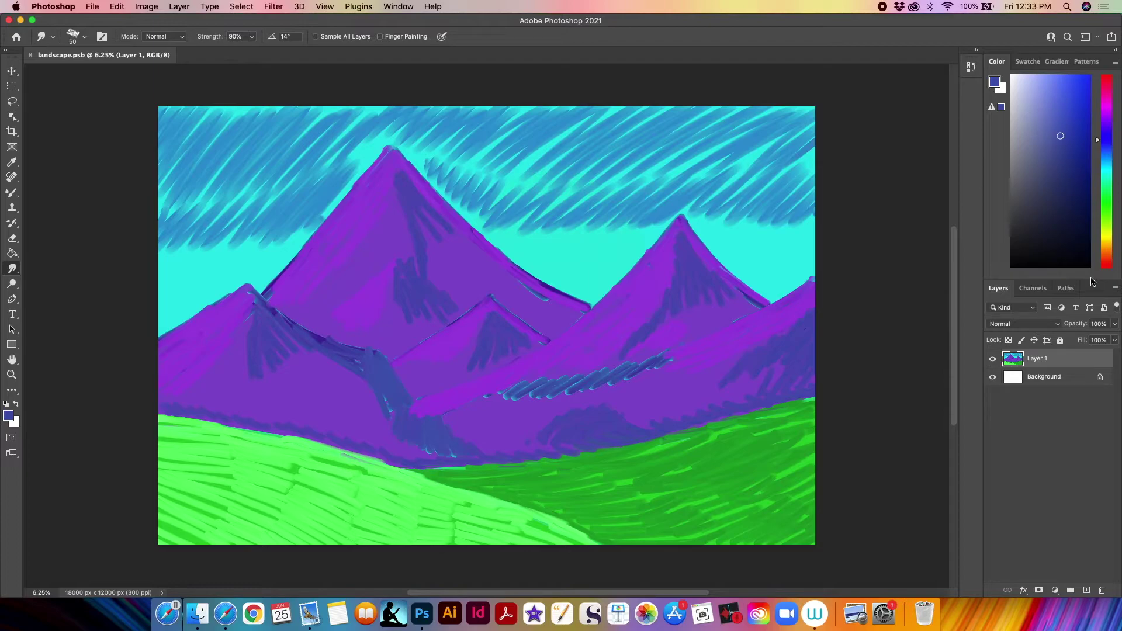
Step: Set the Smudge brush size to 191 px and smudge the sky beside the tallest peak
right_click(336, 185)
mouse_move(416, 216)
mouse_down()
mouse_move(468, 216)
mouse_move(449, 216)
mouse_up()
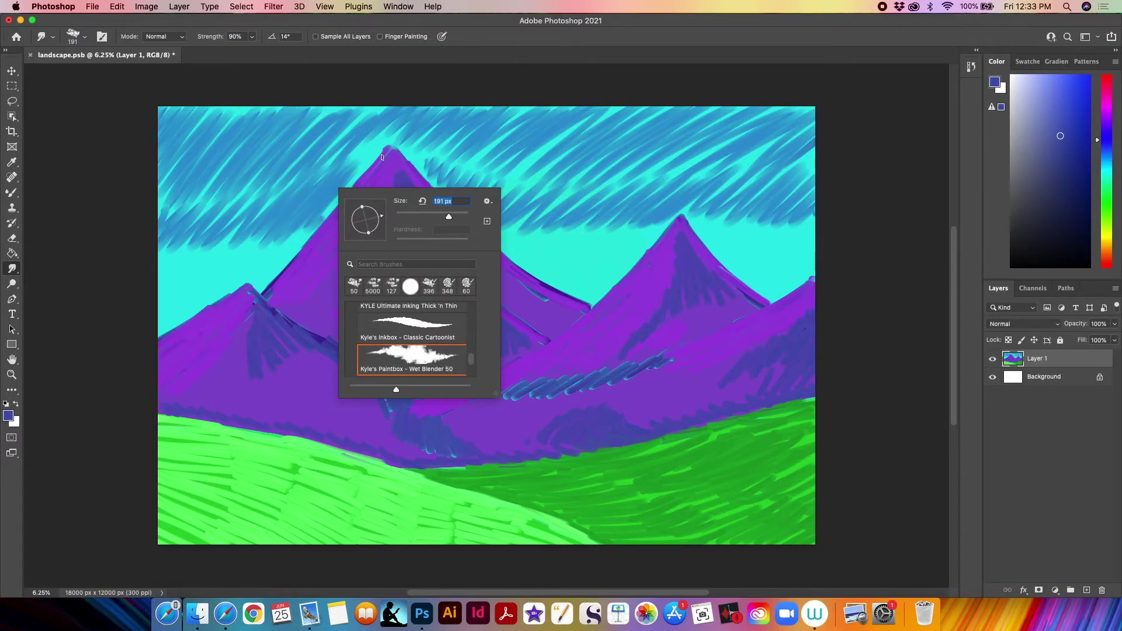
drag(348, 134, 370, 109)
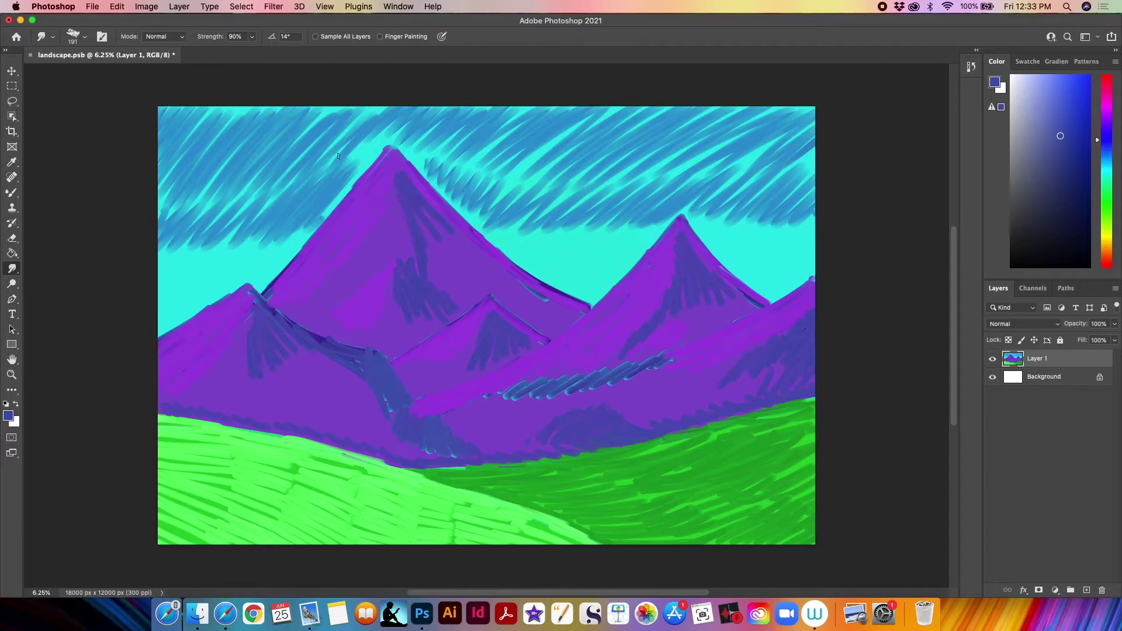
Step: Increase the Smudge brush size to 508 px and blend the blue sky strokes left of the tallest peak
right_click(394, 148)
drag(522, 183, 526, 176)
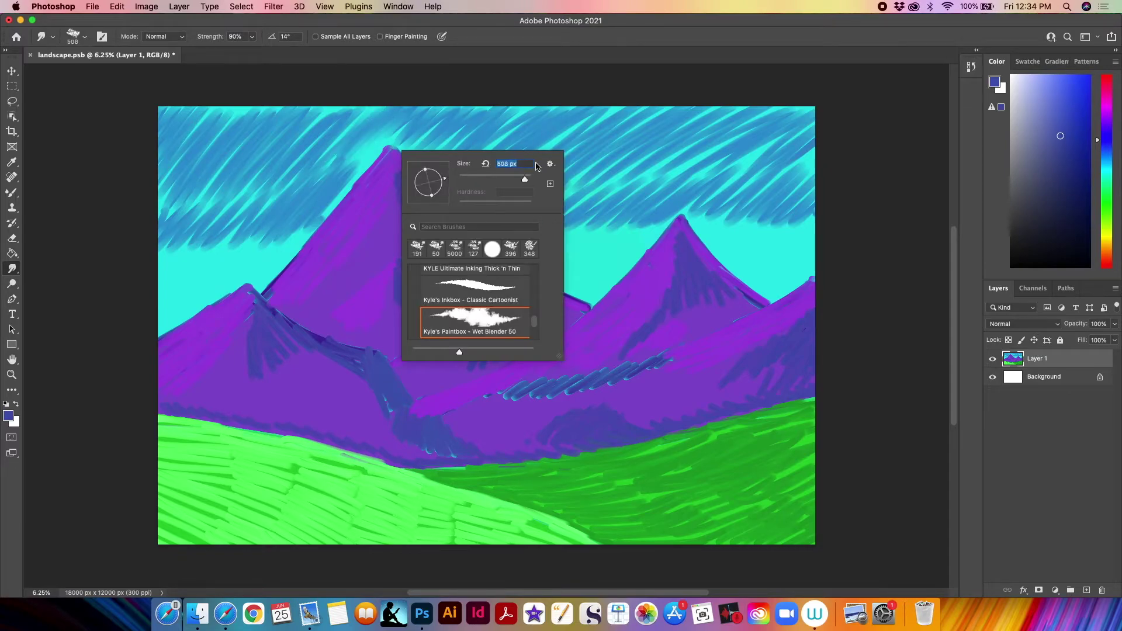
click(314, 149)
mouse_move(272, 236)
mouse_down()
mouse_move(233, 258)
mouse_move(291, 228)
mouse_up()
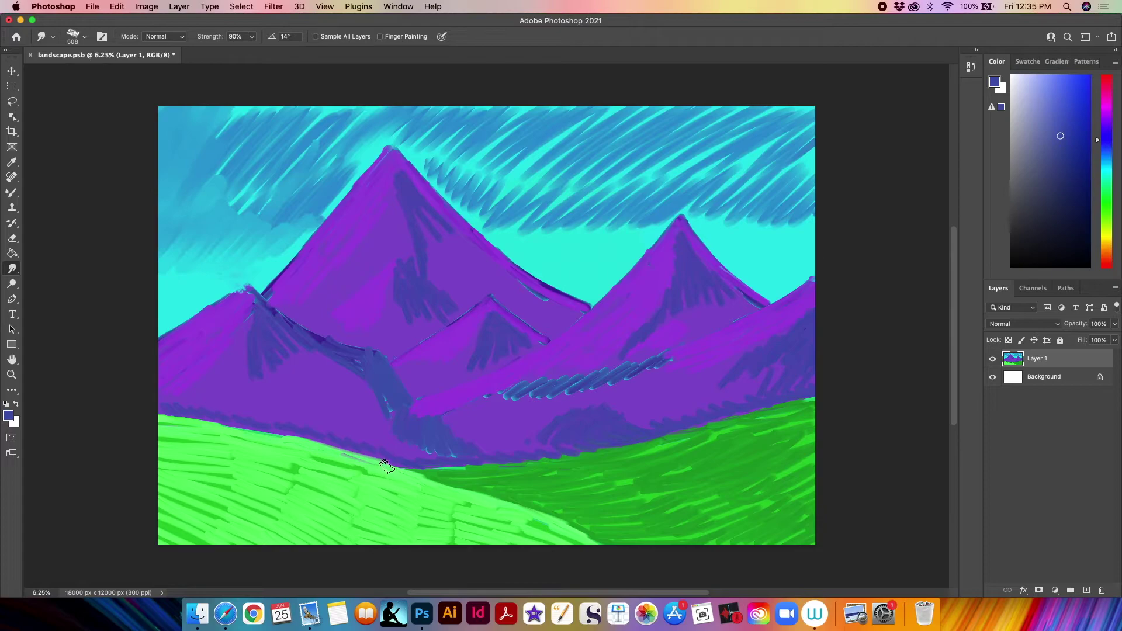
Step: Smudge the highlights and shadows of the tallest and small central mountains, and blend the hatched foothill ridge
mouse_move(386, 151)
mouse_down()
mouse_move(359, 190)
mouse_move(376, 188)
mouse_move(313, 237)
mouse_up()
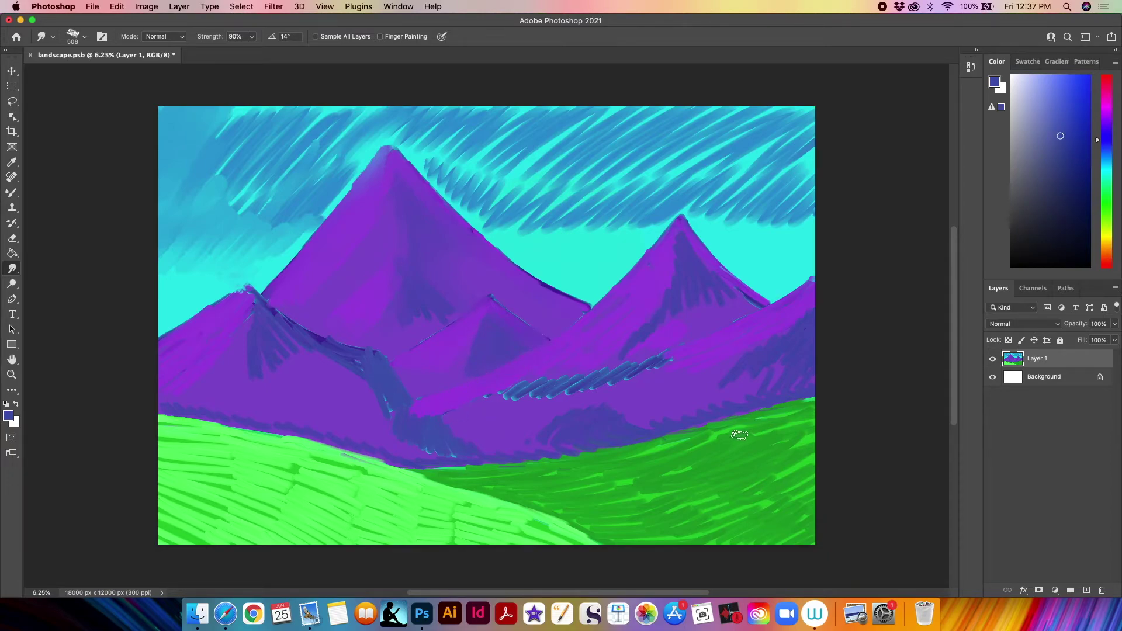
mouse_move(517, 390)
mouse_down()
mouse_move(579, 392)
mouse_move(692, 349)
mouse_move(623, 375)
mouse_up()
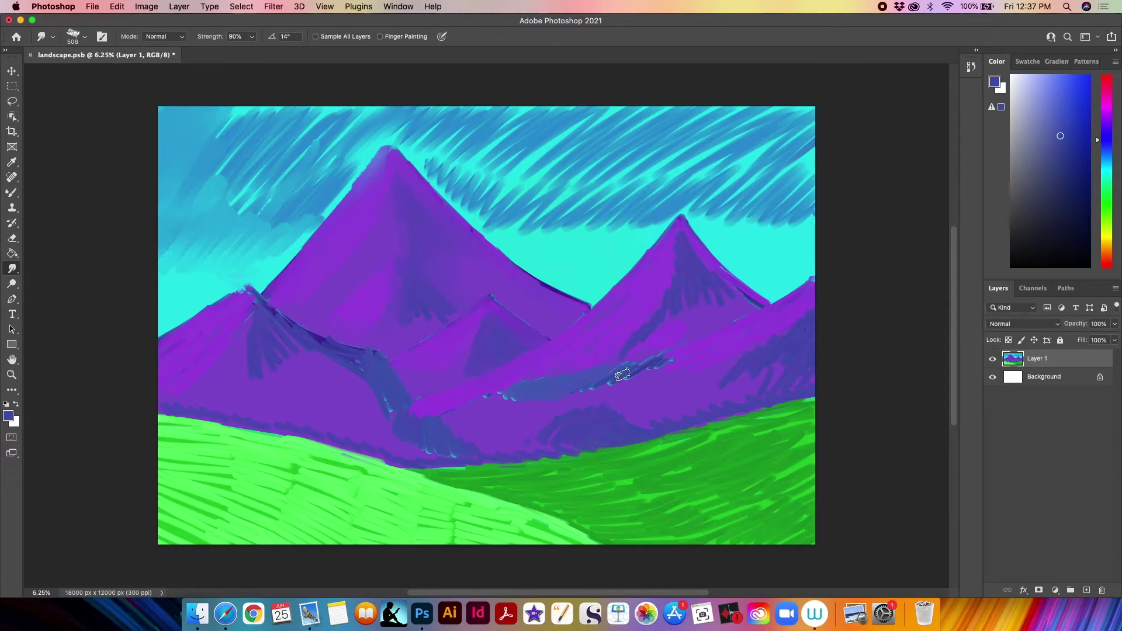